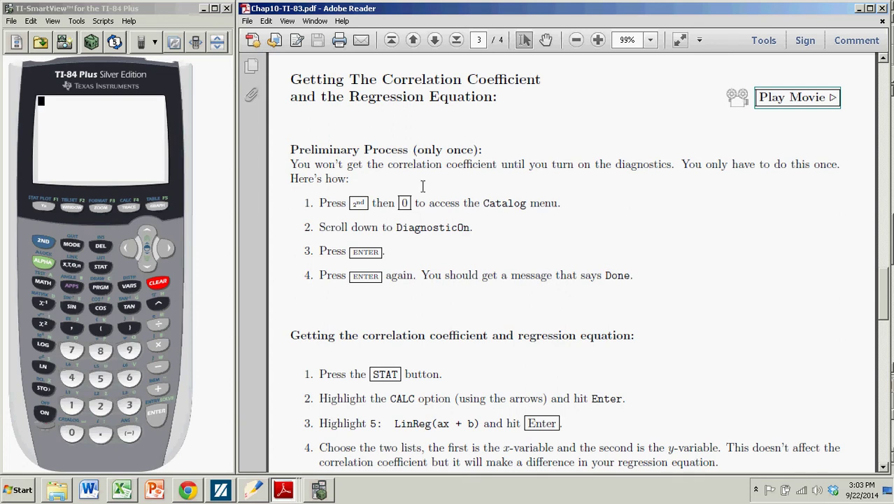
# Highlight the word DiagnosticOn in step 2 of the Chap10-TI-83.pdf instructions.
pyautogui.moveTo(395, 227); pyautogui.dragTo(456, 230)
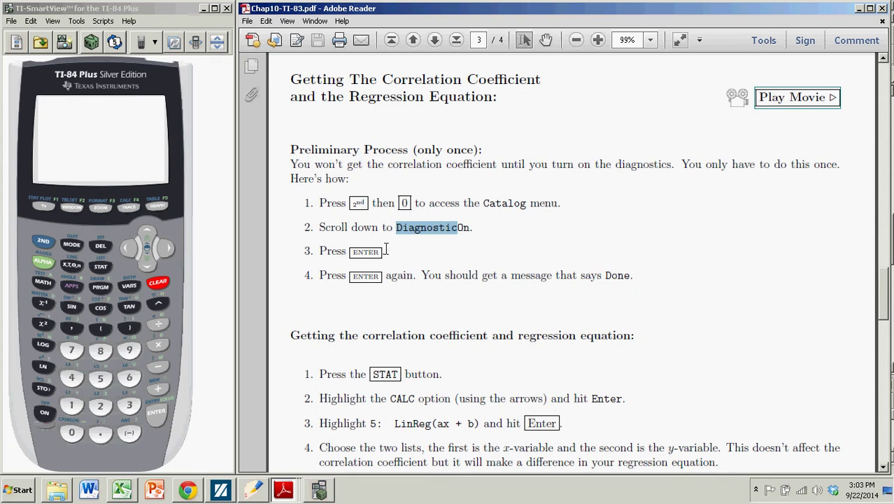
# Find DiagnosticOn in the CATALOG and run it until the home screen shows Done.
pyautogui.click(46, 241)
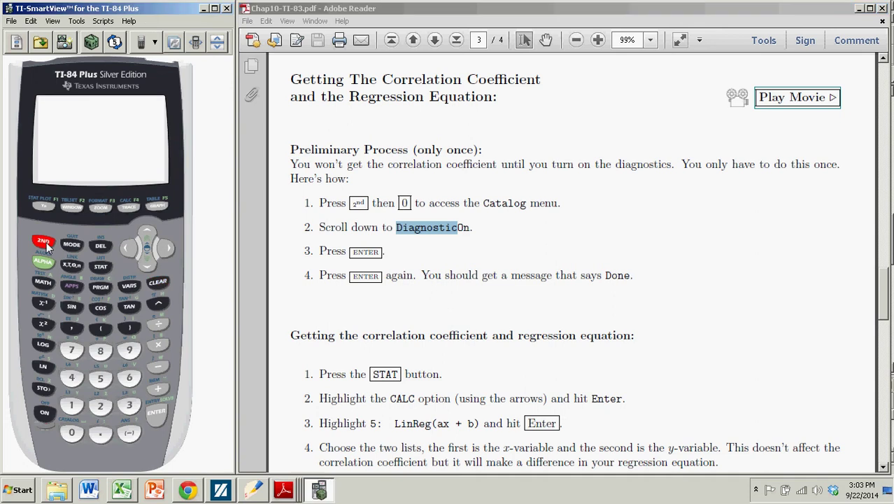
pyautogui.click(72, 435)
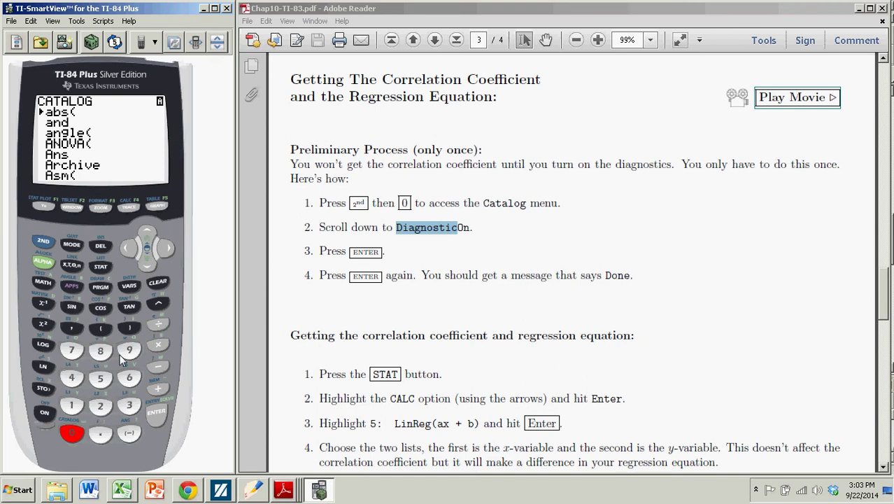
pyautogui.click(147, 264)
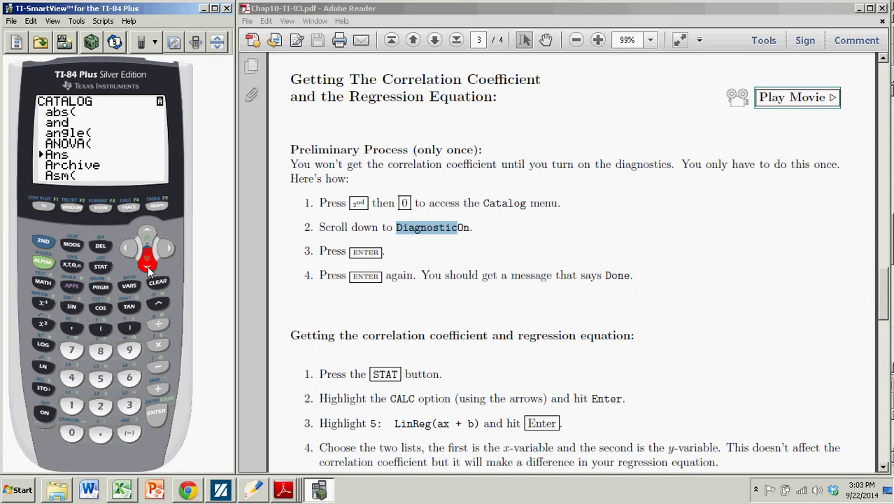
pyautogui.moveTo(147, 266); pyautogui.dragTo(148, 266)
pyautogui.click(148, 265)
pyautogui.click(147, 266)
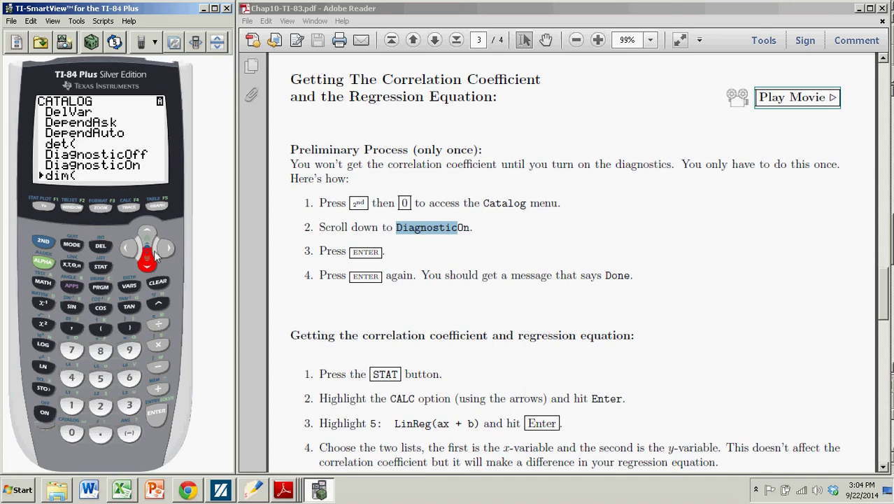
pyautogui.click(144, 231)
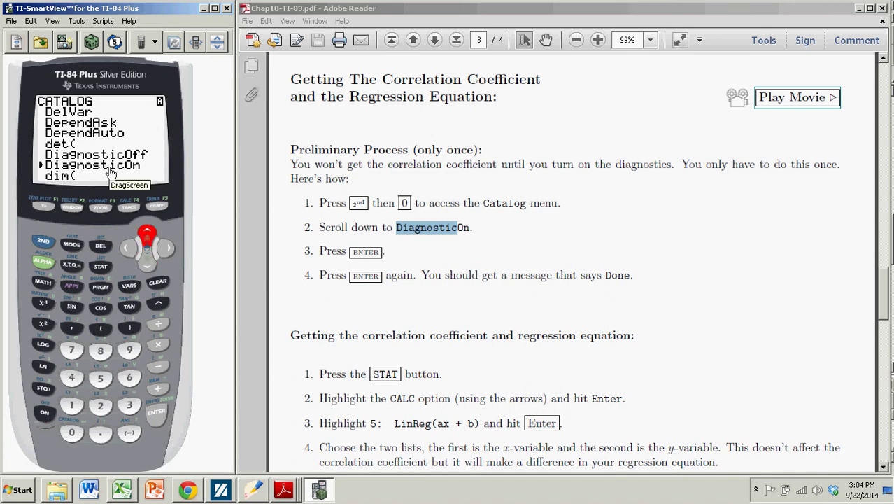
pyautogui.click(156, 415)
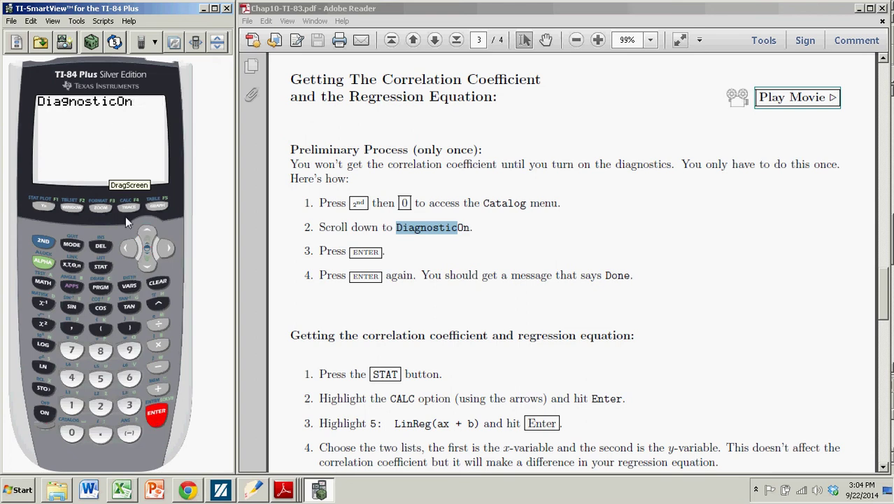
pyautogui.click(155, 416)
# Bring the Temp Chirps Excel.xlsx Data sheet with temperatures and chirps per minute to the front.
pyautogui.click(123, 491)
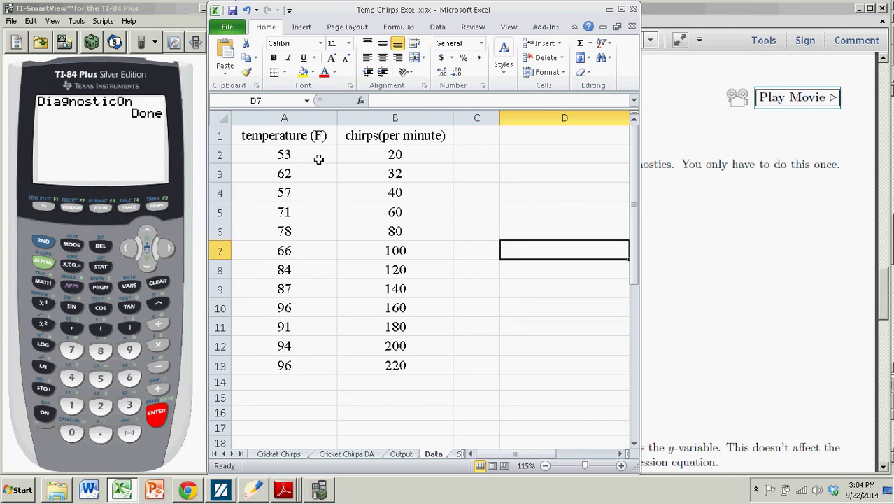
# Open the L1/L2 list editor and compare it with Excel cells A2, A3, A5, B2 and B3.
pyautogui.click(101, 270)
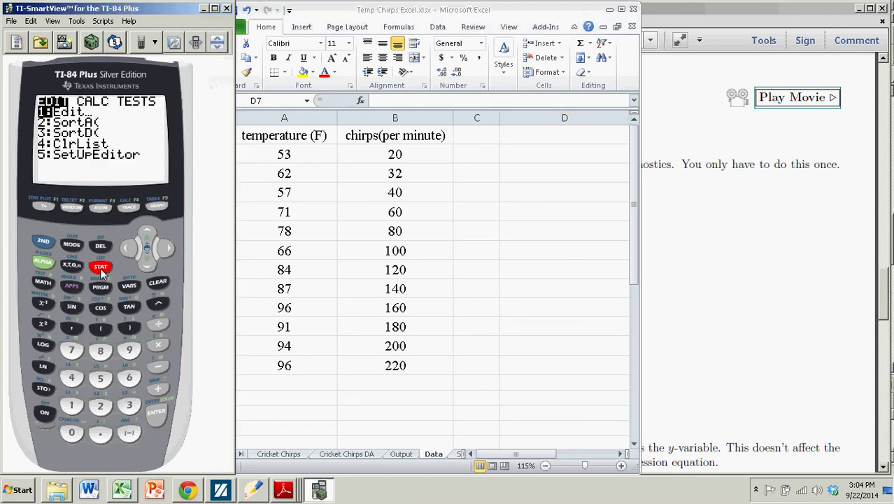
pyautogui.click(157, 416)
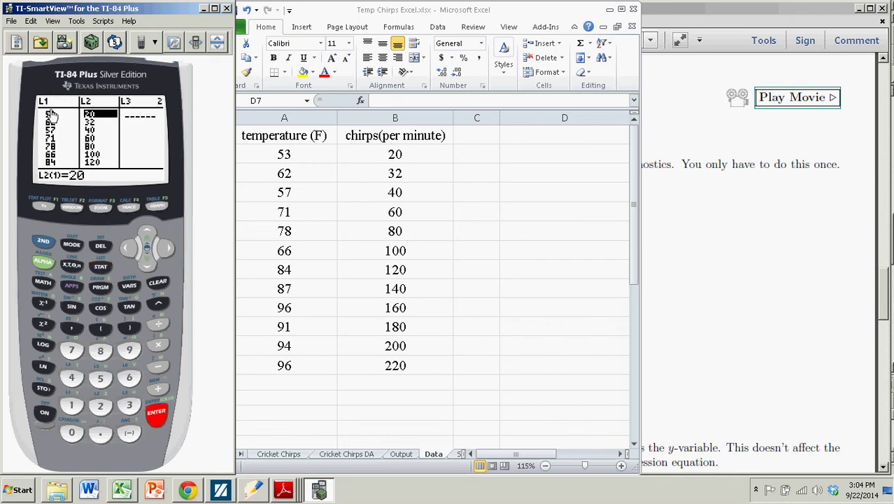
pyautogui.click(128, 250)
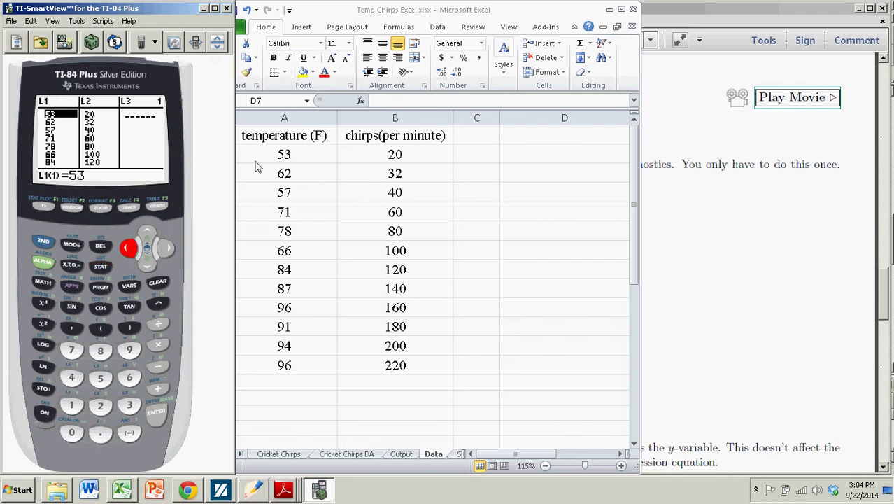
pyautogui.click(310, 153)
pyautogui.click(311, 154)
pyautogui.click(311, 176)
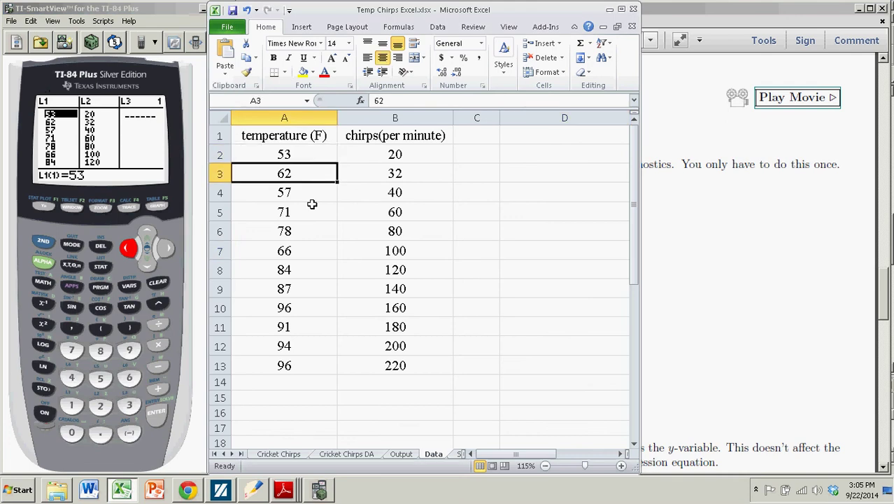
pyautogui.click(311, 207)
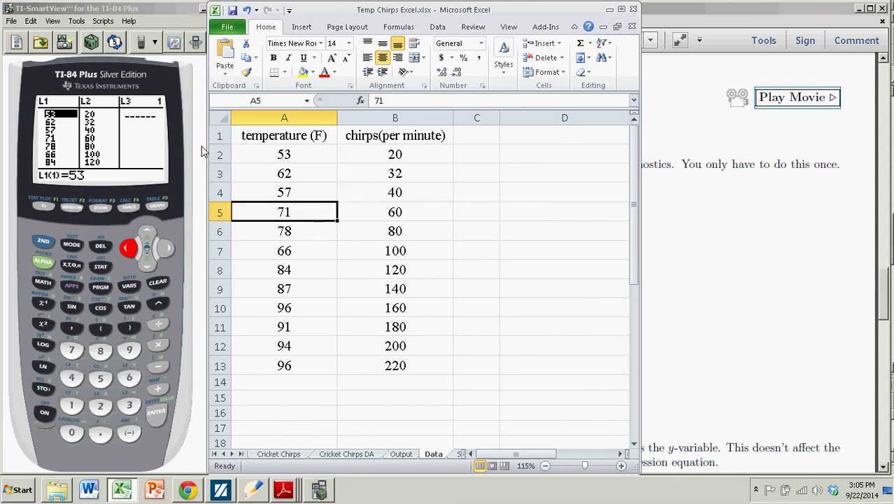
pyautogui.click(364, 155)
pyautogui.click(366, 173)
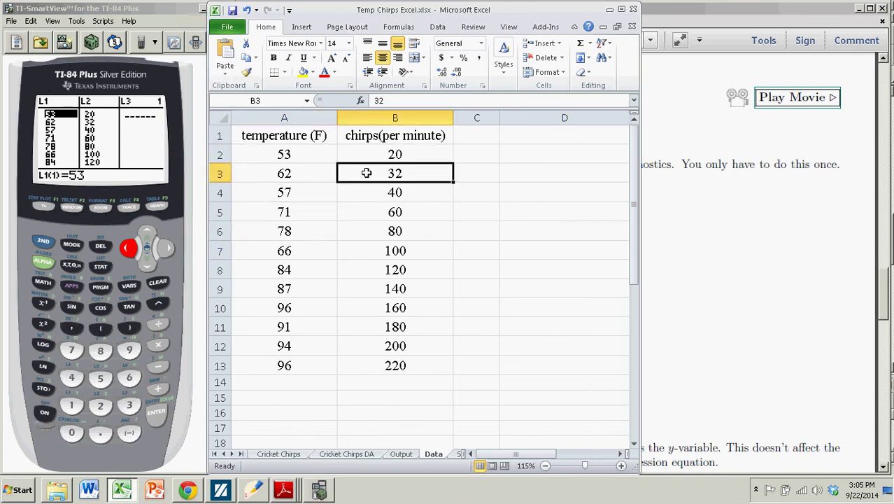
# Re-enter the first two L1 temperatures, then move to the top of the L2 chirps column.
pyautogui.click(164, 9)
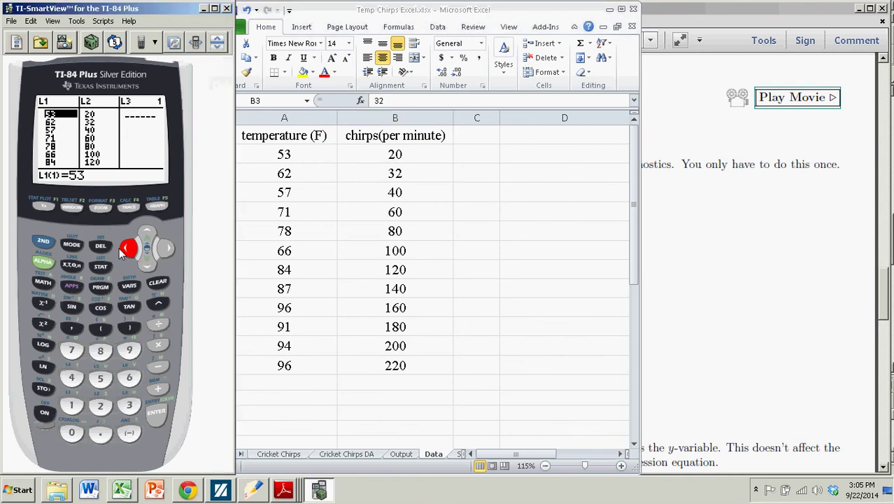
pyautogui.click(100, 378)
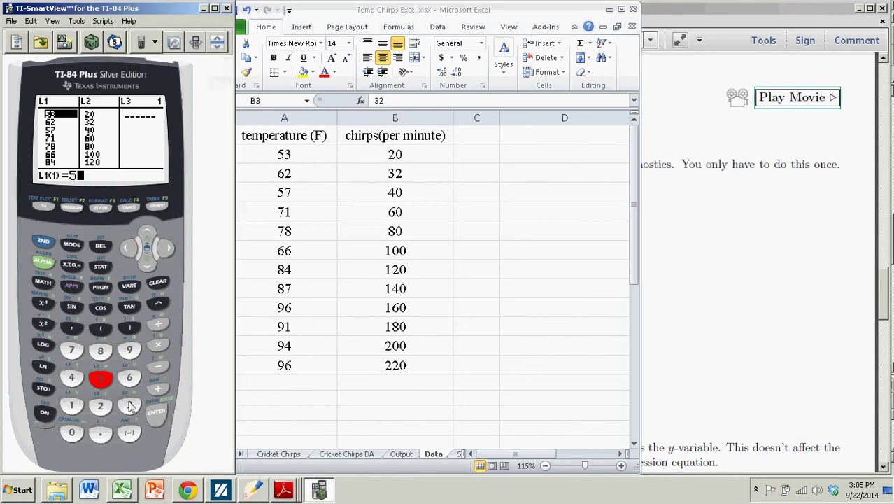
pyautogui.click(128, 406)
pyautogui.click(156, 412)
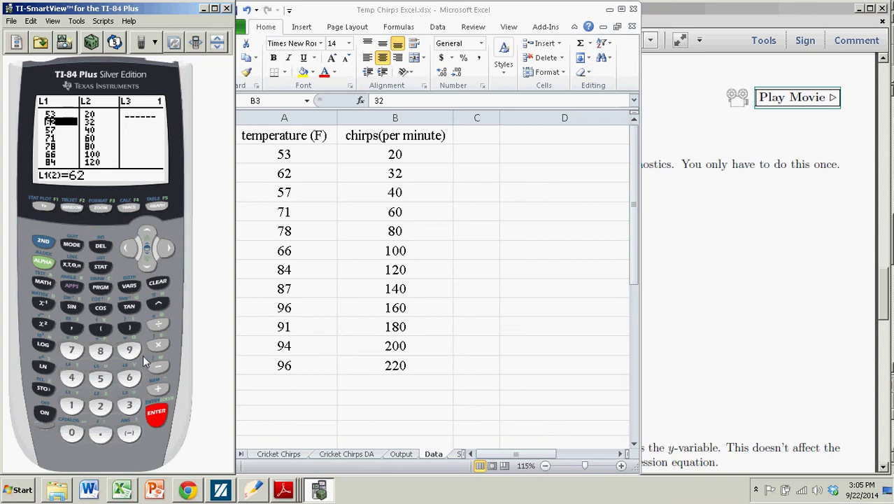
pyautogui.click(129, 378)
pyautogui.click(100, 405)
pyautogui.click(150, 412)
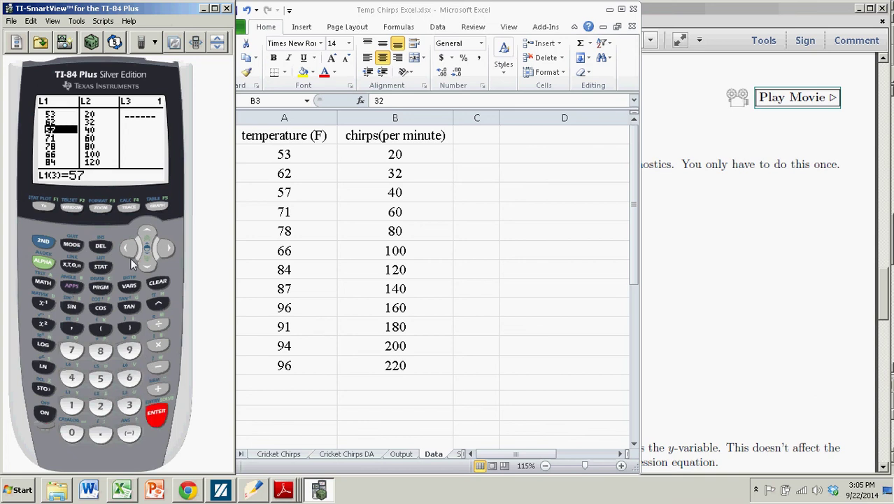
pyautogui.click(167, 249)
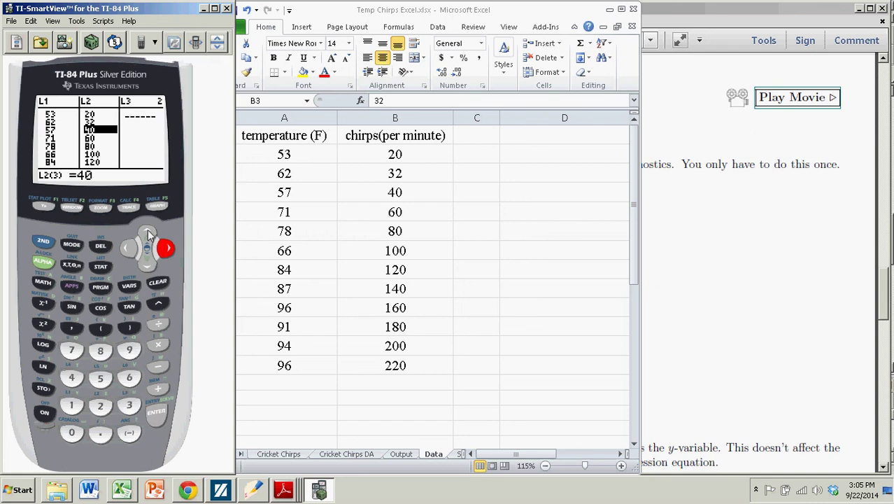
pyautogui.click(147, 231)
pyautogui.click(148, 231)
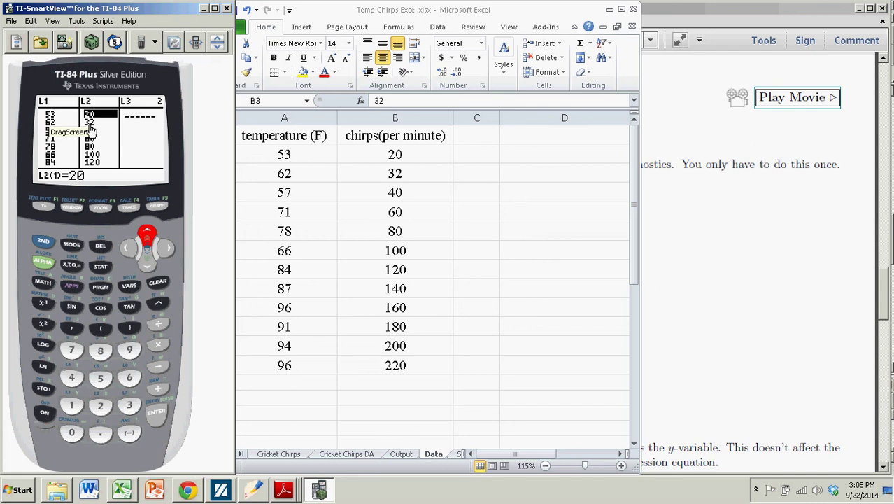
# Glance at the Excel data again, then bring up the PDF correlation instructions.
pyautogui.hotkey('alt', 'Tab')
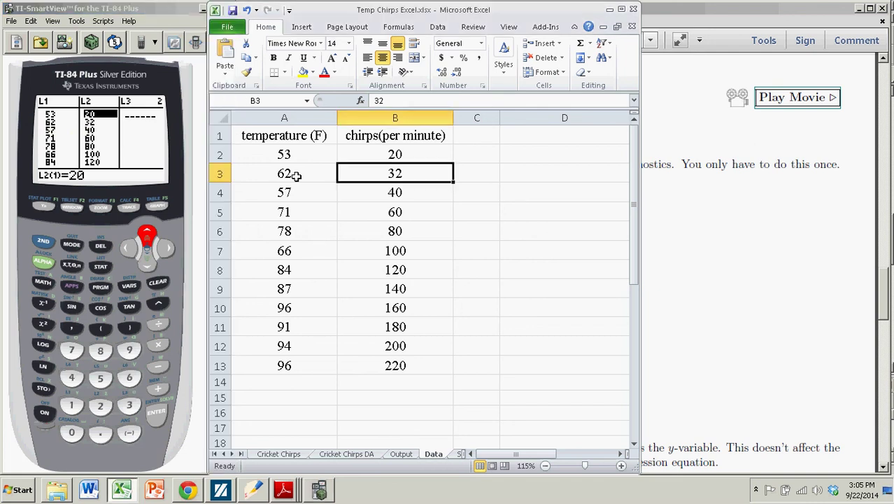
pyautogui.click(199, 175)
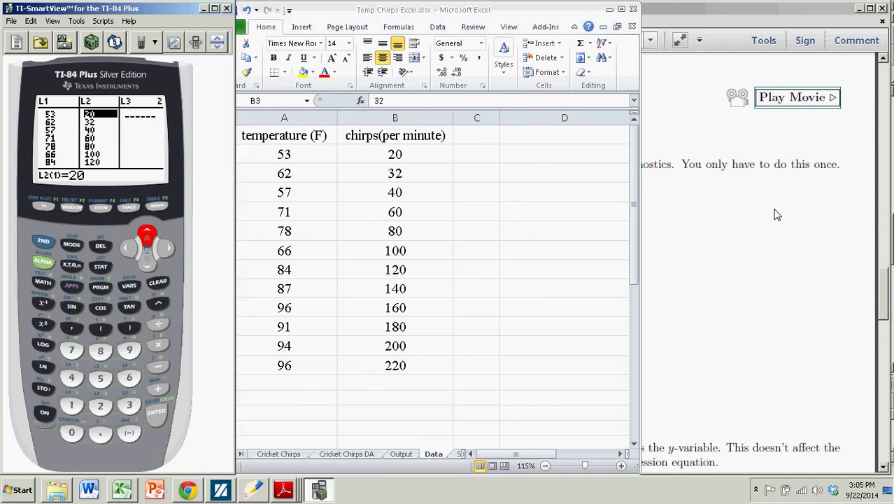
pyautogui.click(771, 237)
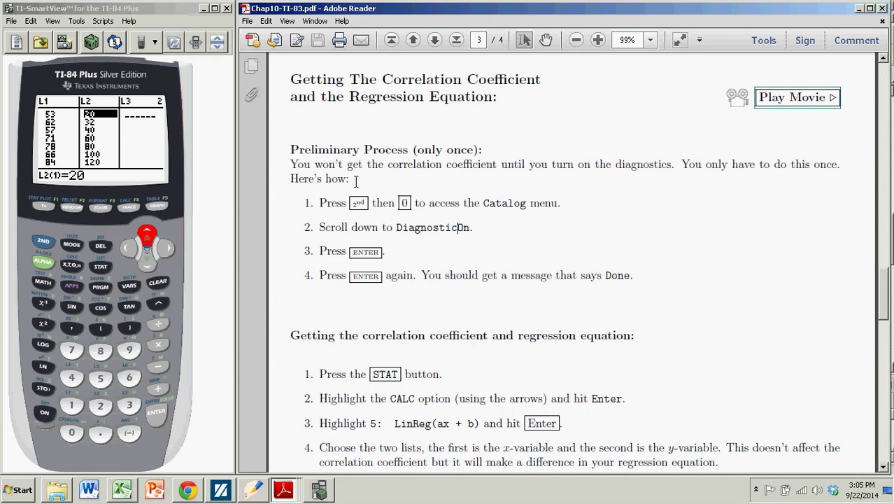
# Choose 4:LinReg(ax+b) from the STAT CALC menu to show its Xlist L1 / Ylist L2 setup.
pyautogui.click(102, 267)
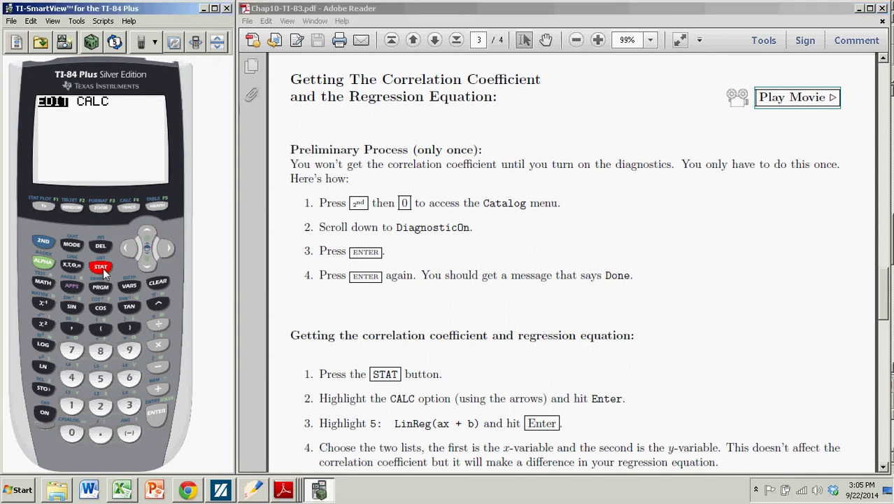
pyautogui.click(166, 249)
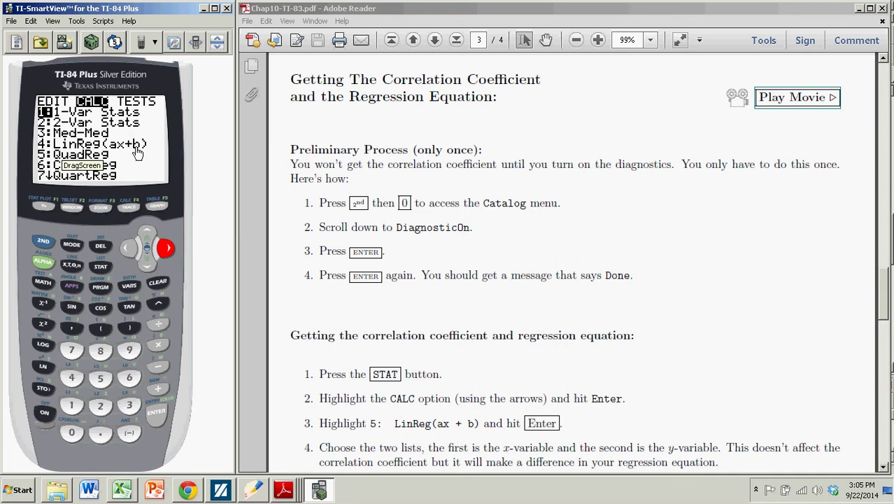
pyautogui.click(149, 265)
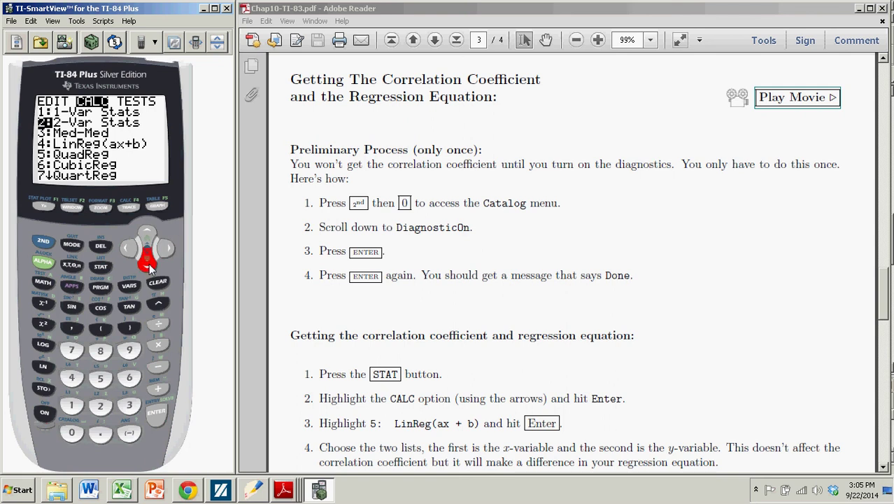
pyautogui.click(149, 264)
pyautogui.click(148, 265)
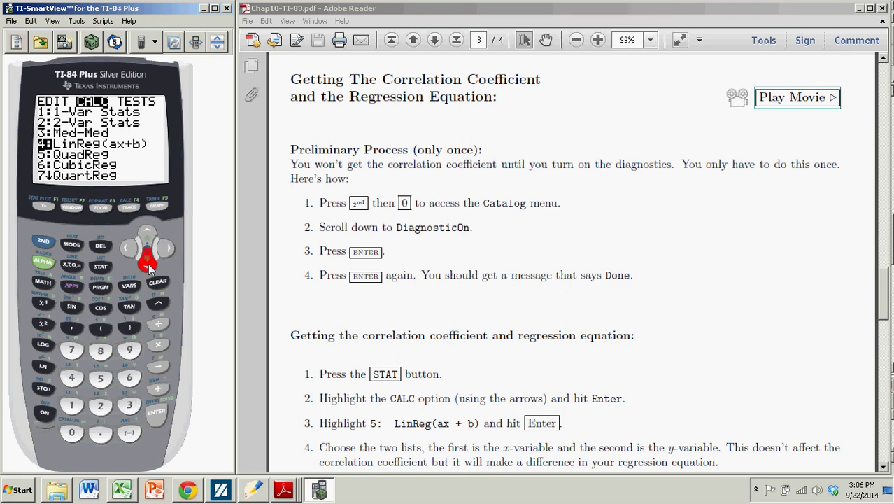
pyautogui.click(156, 416)
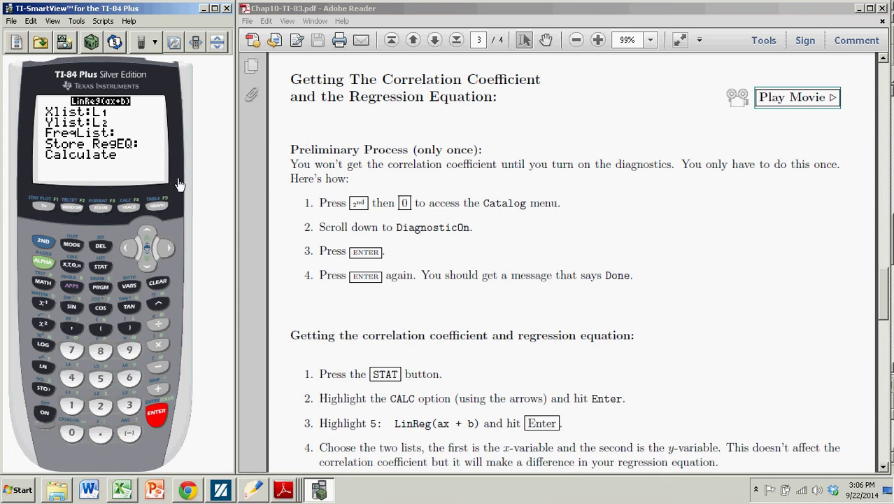
# Scroll the PDF to the TI-84 note and highlight the LinReg(ax + b) command.
pyautogui.click(477, 305)
pyautogui.scroll(-1, 497, 347)
pyautogui.scroll(-8, 497, 348)
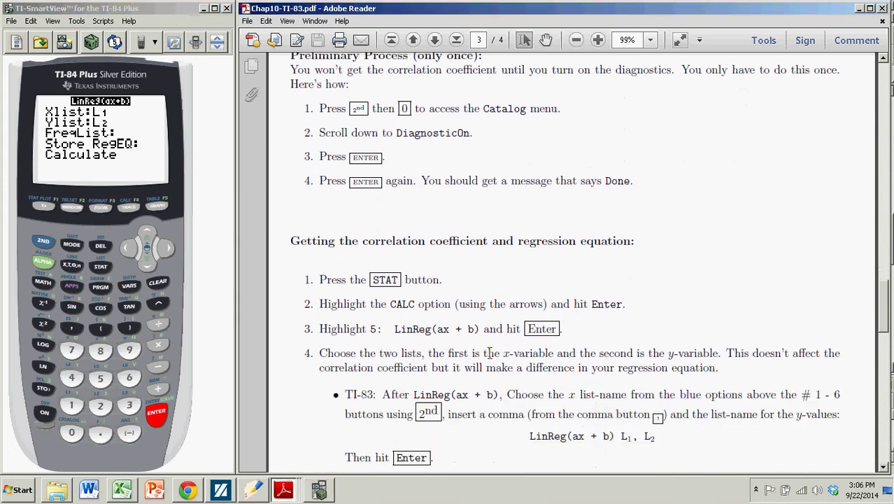
pyautogui.scroll(-1, 491, 359)
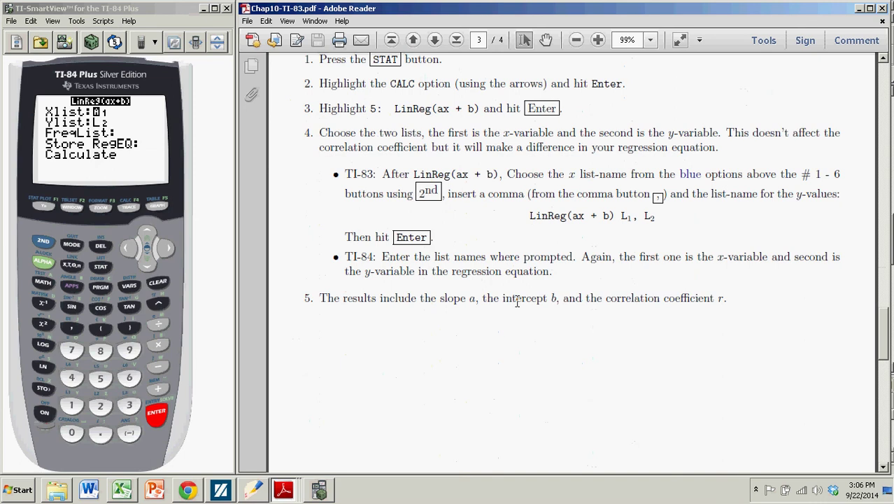
pyautogui.moveTo(530, 218); pyautogui.dragTo(656, 216)
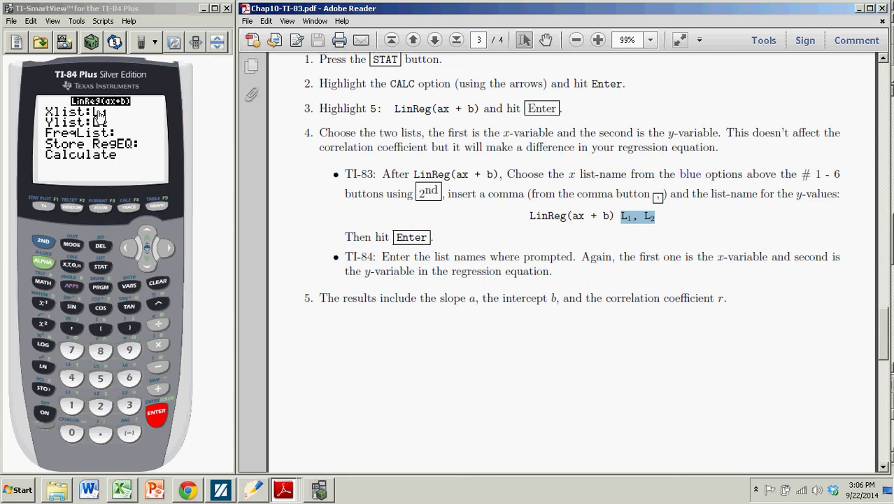
# Clear the Xlist, set it to L1, and move down to the Calculate line.
pyautogui.click(157, 282)
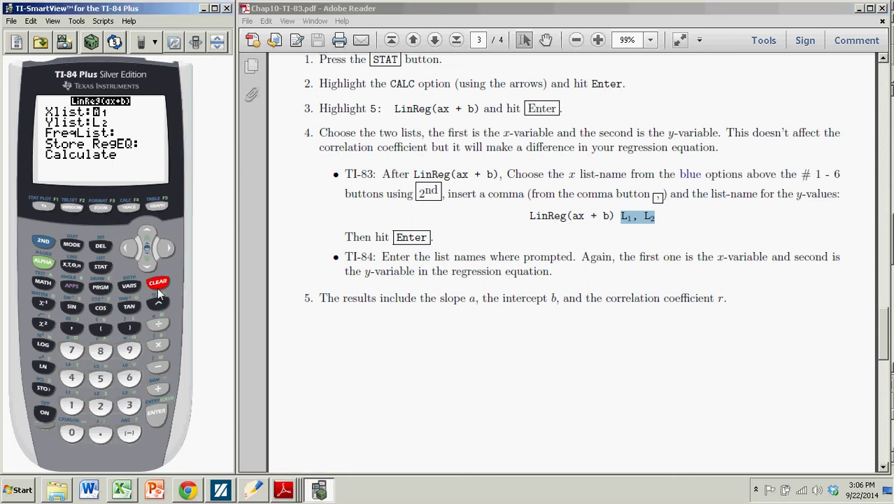
pyautogui.click(47, 245)
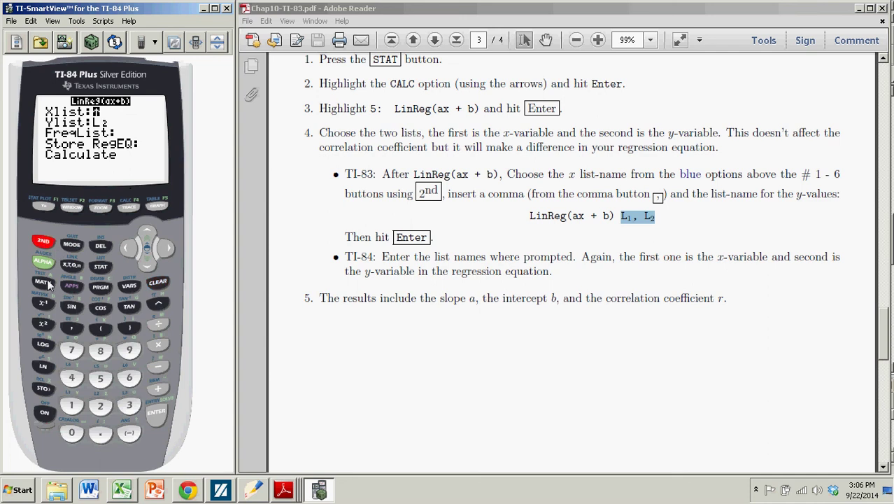
pyautogui.click(70, 407)
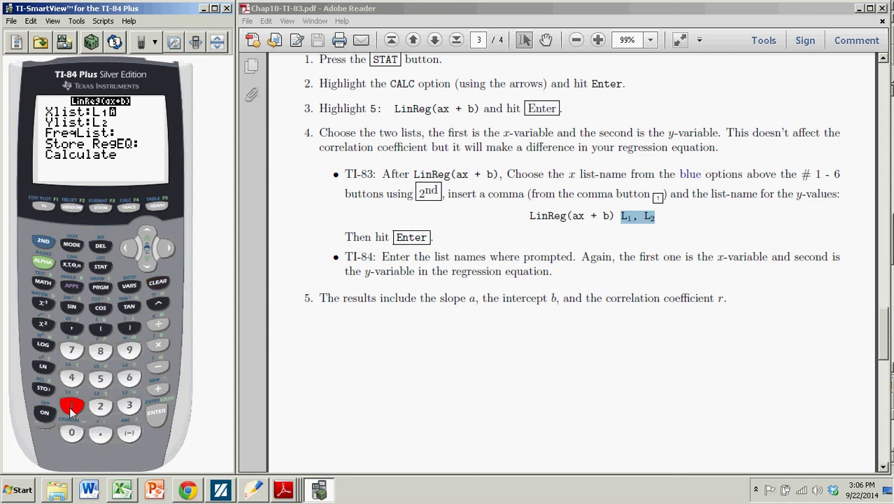
pyautogui.click(143, 262)
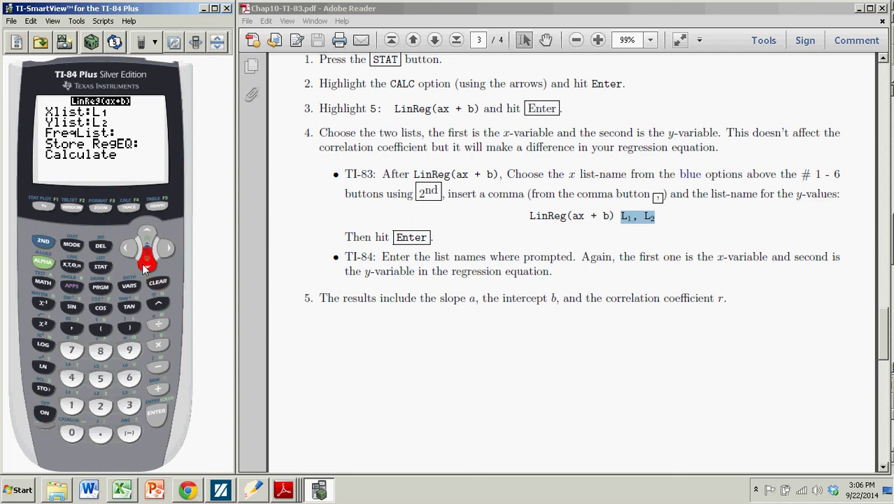
pyautogui.click(143, 263)
pyautogui.click(143, 263)
pyautogui.click(145, 268)
# Calculate LinReg(ax+b): a=4.066915185, b=-204.2138082, r²=.8755370978, r=.9357013935.
pyautogui.click(155, 415)
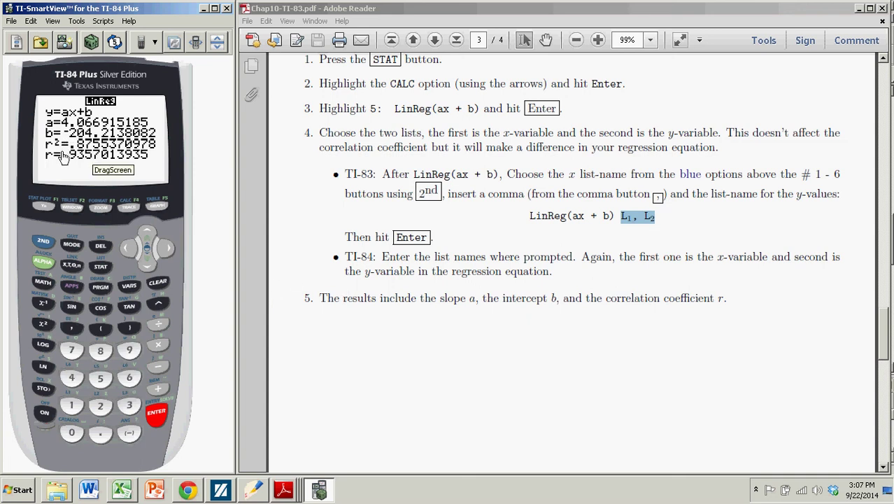
# Scroll the PDF guide back up to the Preliminary Process section on diagnostics.
pyautogui.click(308, 256)
pyautogui.scroll(8, 312, 258)
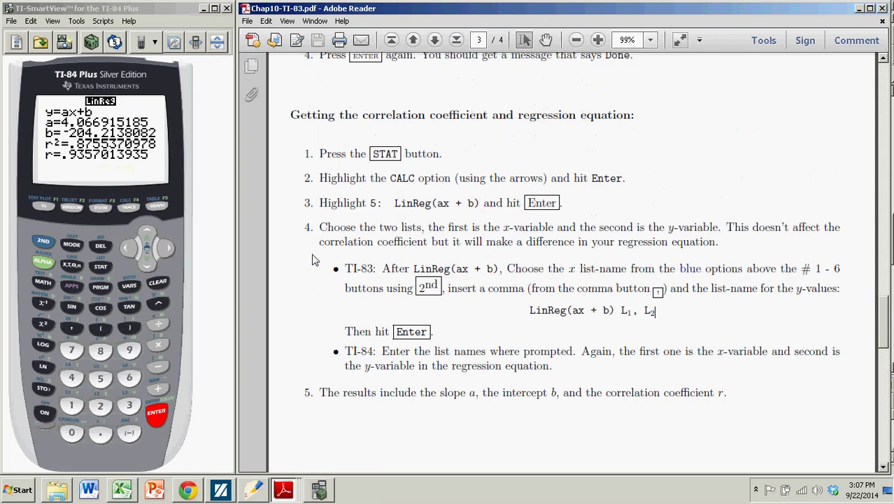
pyautogui.scroll(1, 313, 269)
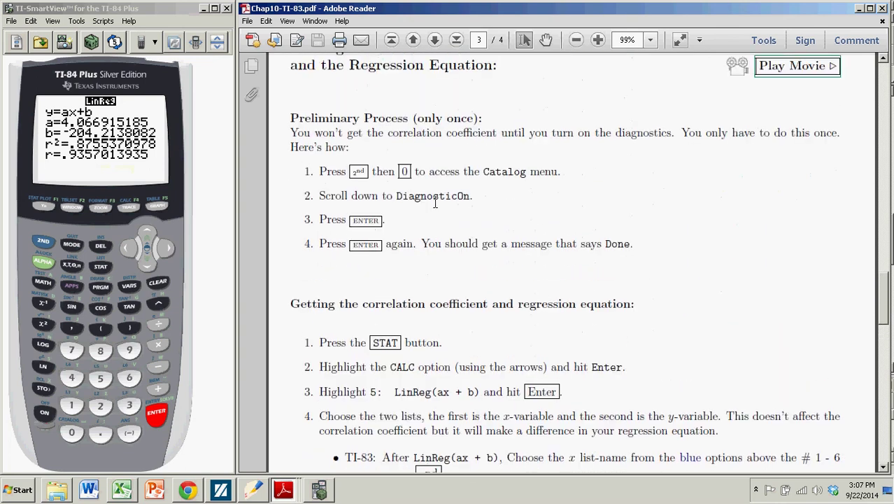